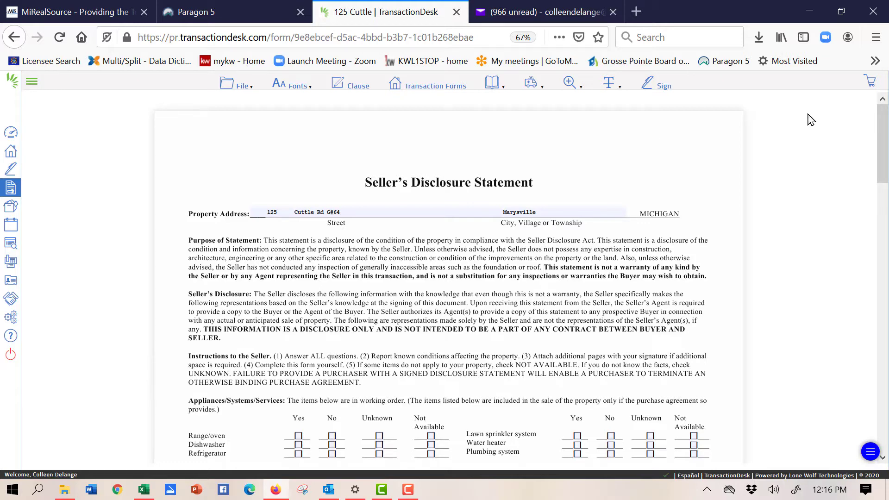
# Start an email from the transaction's forms with only the Michigan - Seller Disclosure Statement (Rev 6/06) selected
pyautogui.moveTo(883, 136)
pyautogui.mouseDown()
pyautogui.moveTo(883, 196)
pyautogui.moveTo(883, 136)
pyautogui.mouseUp()
pyautogui.moveTo(883, 122)
pyautogui.mouseDown()
pyautogui.moveTo(887, 250)
pyautogui.moveTo(884, 111)
pyautogui.mouseUp()
pyautogui.click(237, 90)
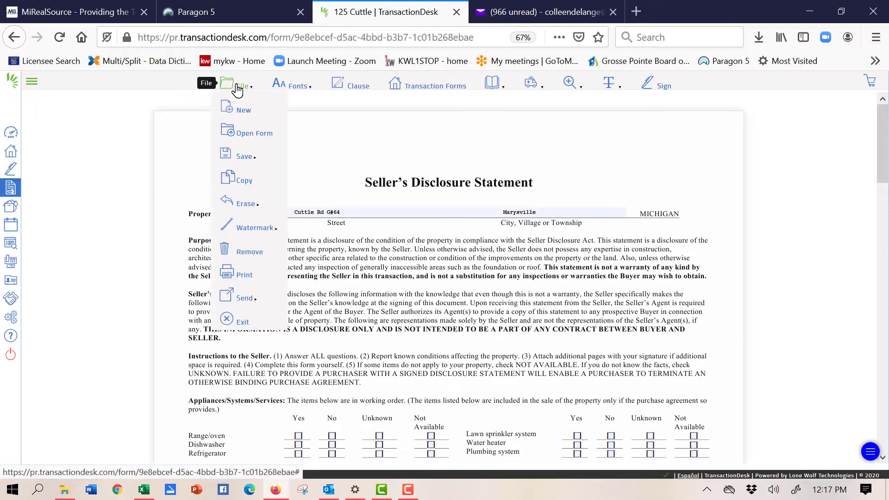
pyautogui.moveTo(234, 300)
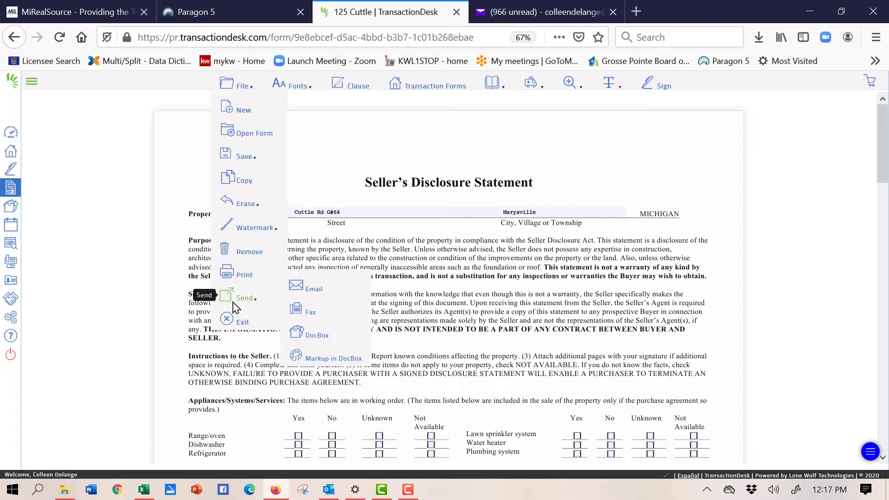
pyautogui.click(305, 291)
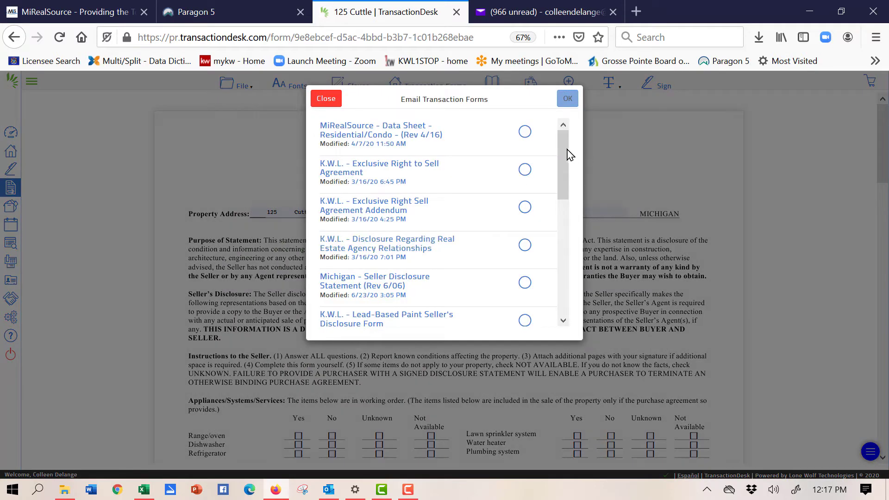
pyautogui.moveTo(563, 149); pyautogui.dragTo(565, 162)
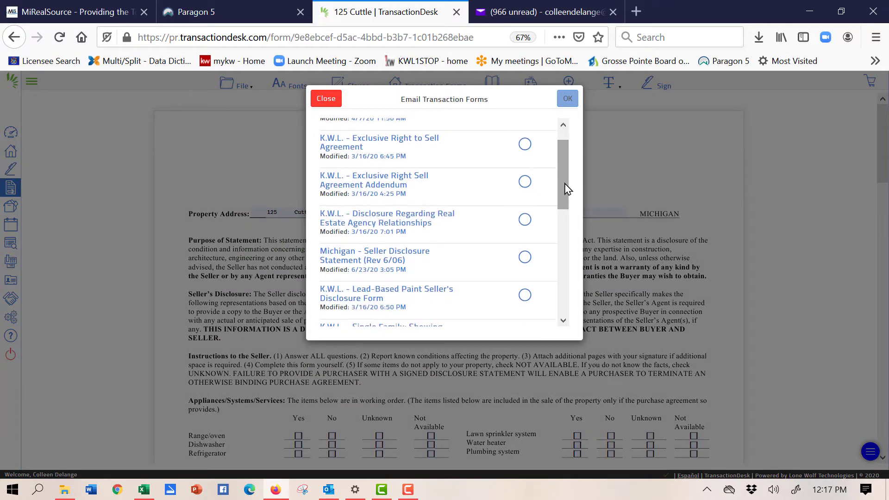
pyautogui.click(528, 264)
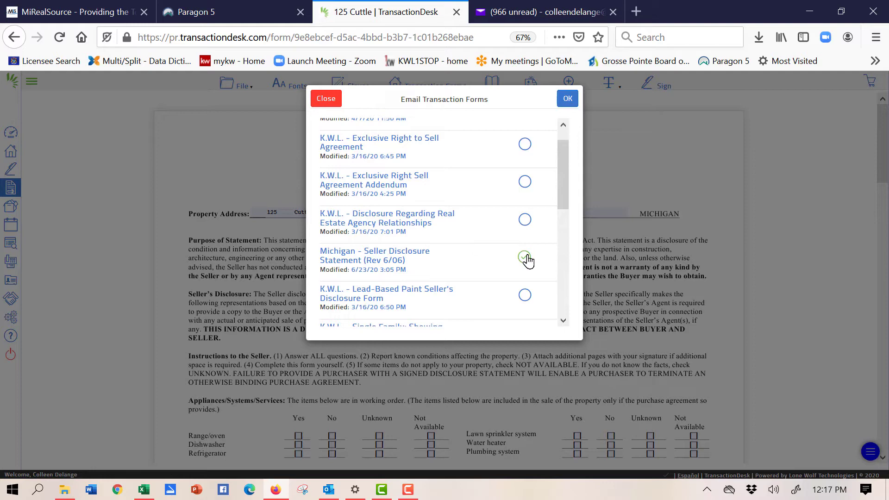
pyautogui.click(567, 99)
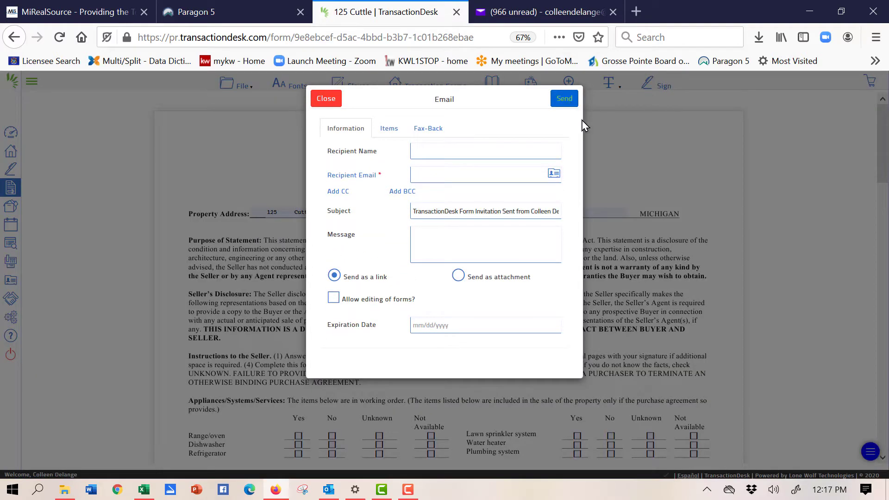
# Enter the seller's name and e-mail address as the recipient of the form email
pyautogui.click(493, 150)
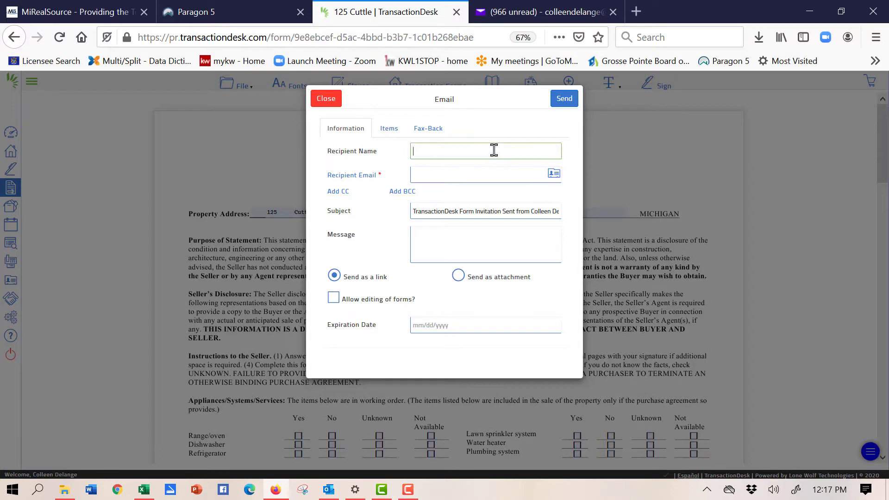
pyautogui.write('Sally Seller')
pyautogui.click(476, 179)
pyautogui.write('C')
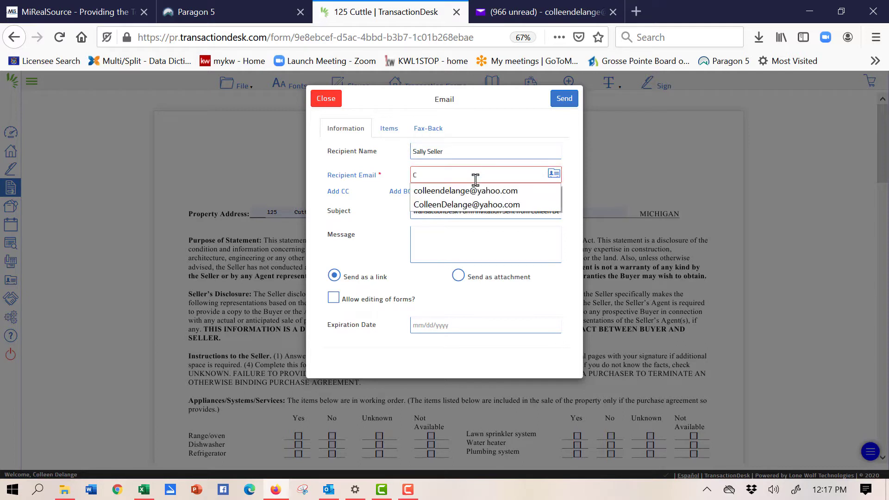
pyautogui.click(475, 205)
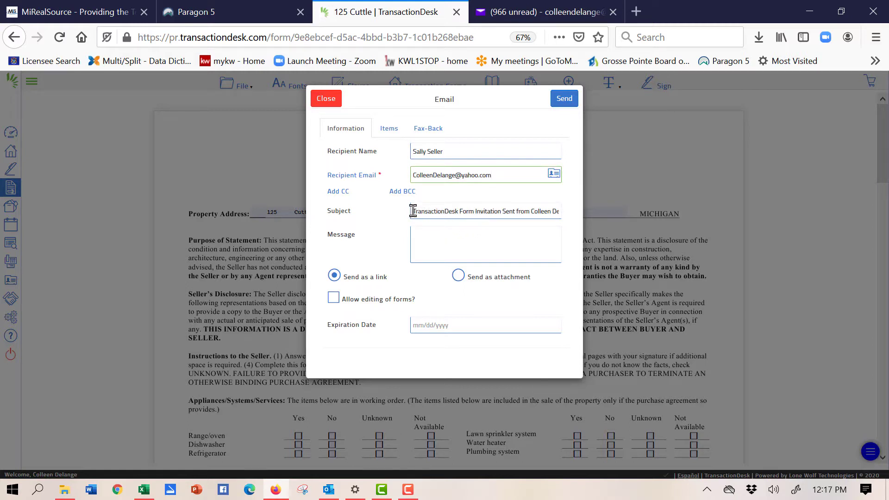
# Replace the email's subject with "Seller Disclosure"
pyautogui.moveTo(412, 211); pyautogui.dragTo(585, 218)
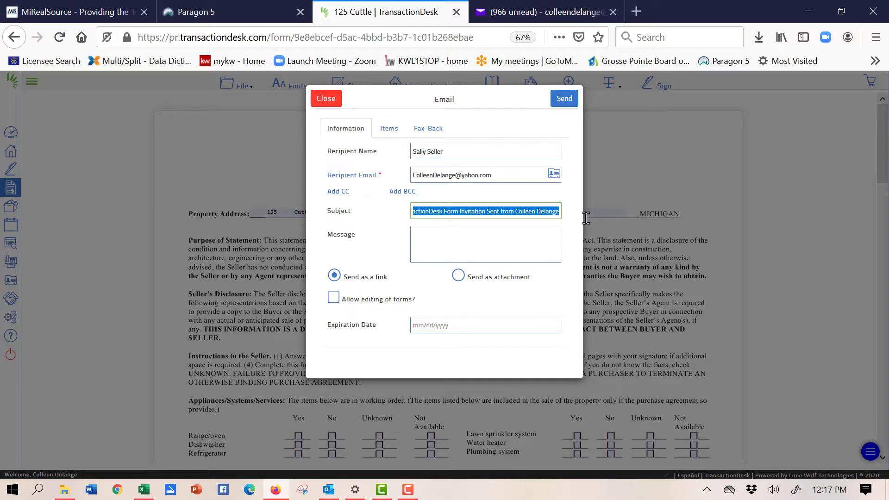
pyautogui.write('Seller')
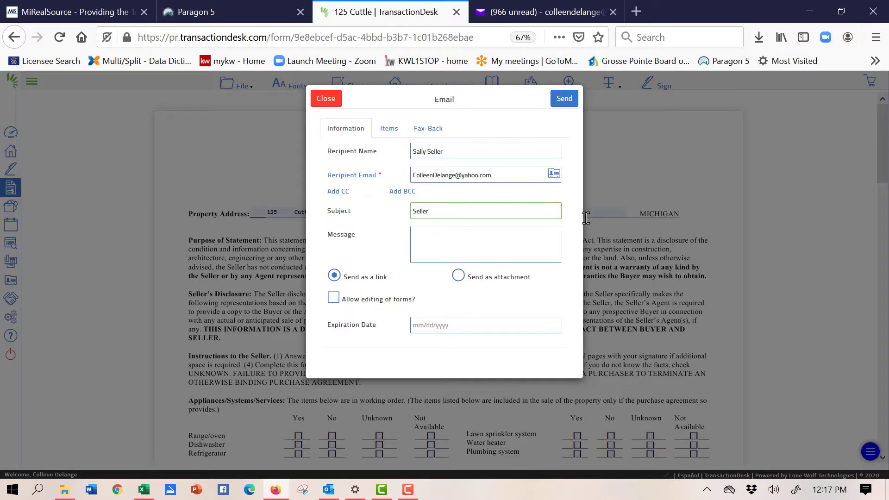
pyautogui.write(' Disclosure')
pyautogui.click(522, 234)
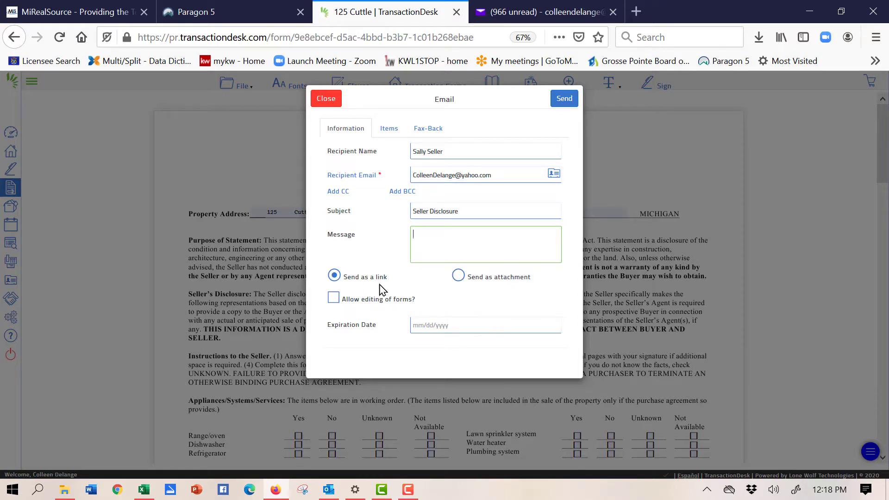
# Allow editing of the linked form with expiration date 06/26/2020 and send the email
pyautogui.click(333, 300)
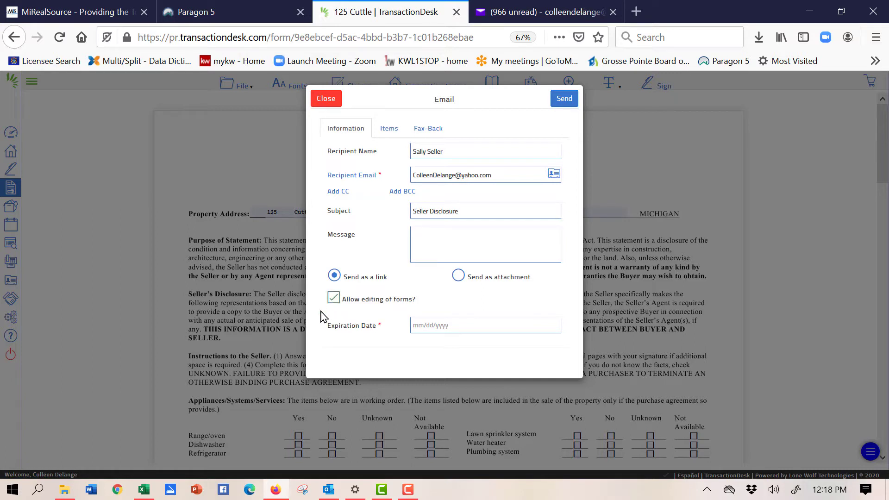
pyautogui.click(454, 326)
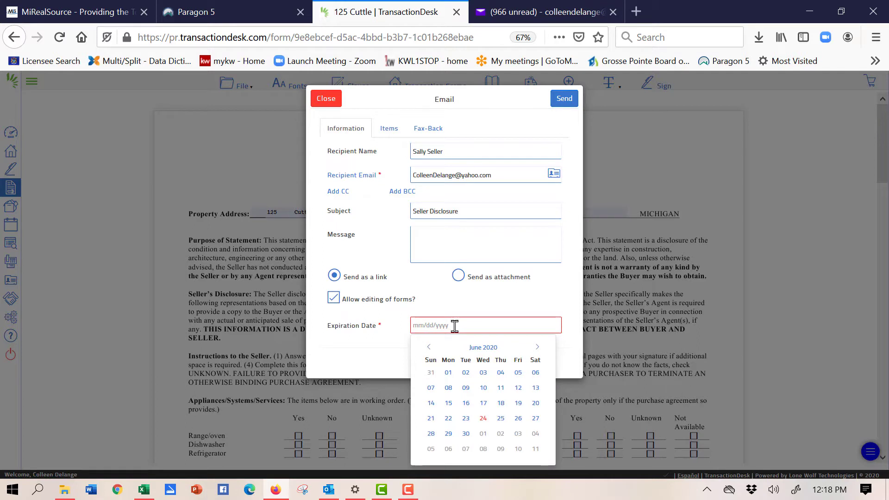
pyautogui.click(519, 418)
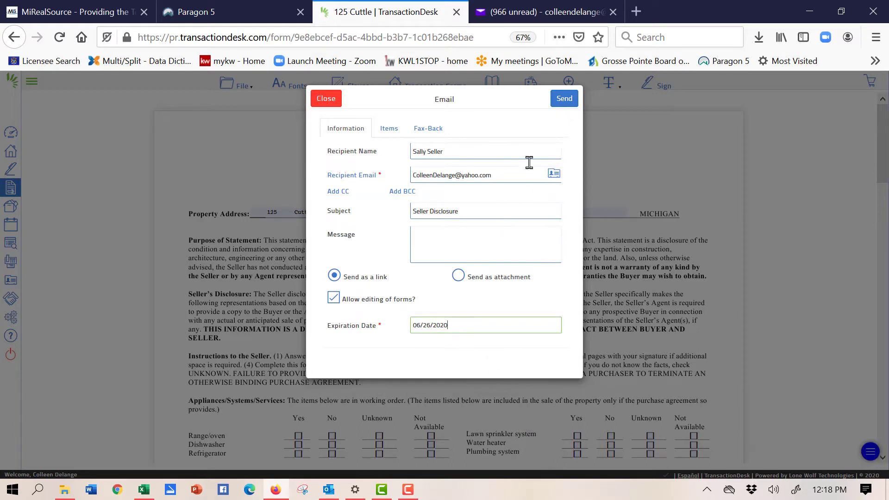
pyautogui.click(565, 100)
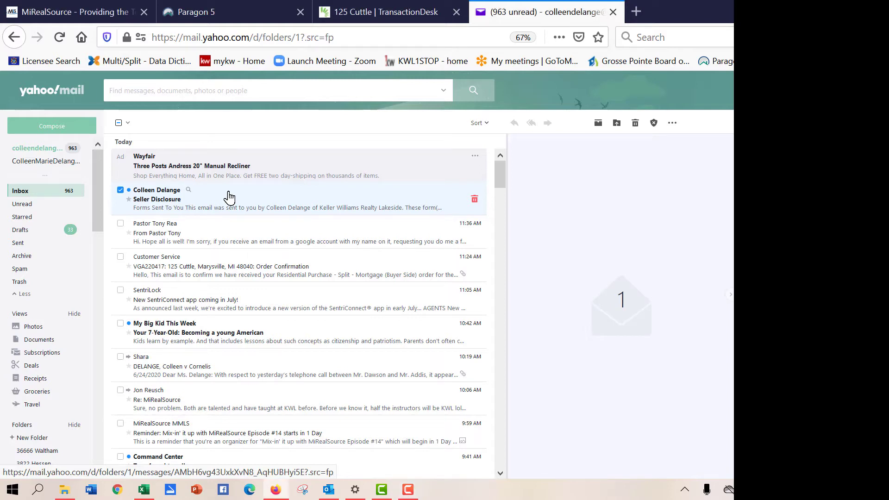
# In the Yahoo Mail inbox, open the Seller Disclosure message and follow its link to the Michigan - Seller Disclosure Statement
pyautogui.click(228, 198)
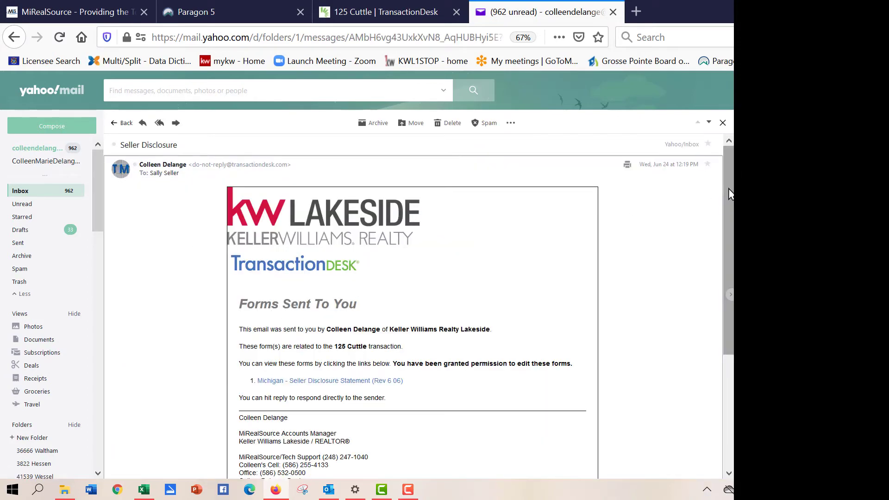
pyautogui.scroll(-3, 729, 193)
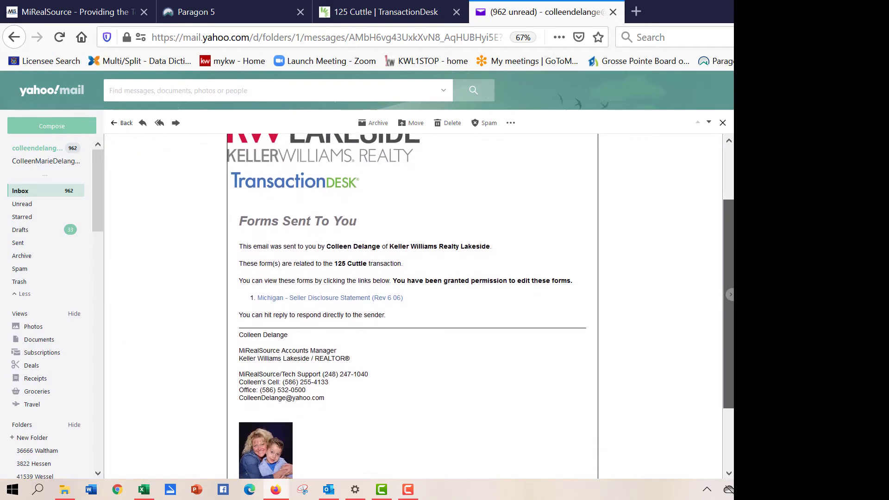
pyautogui.scroll(-1, 728, 278)
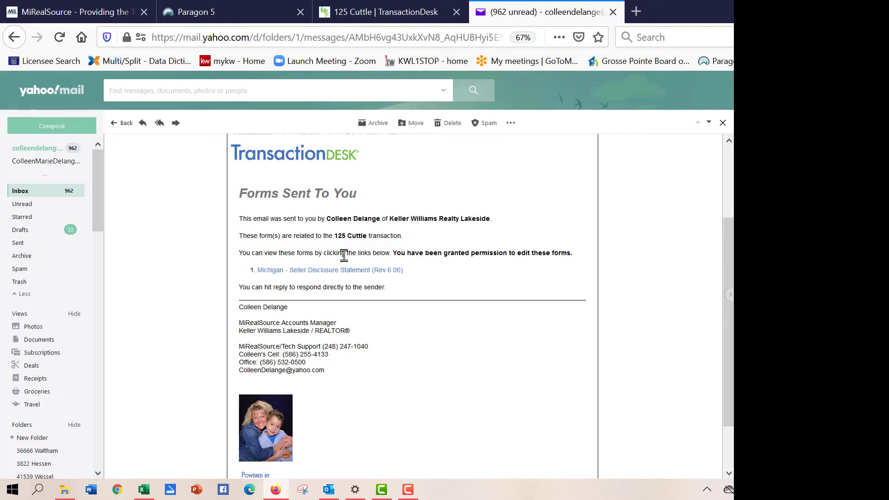
pyautogui.click(334, 270)
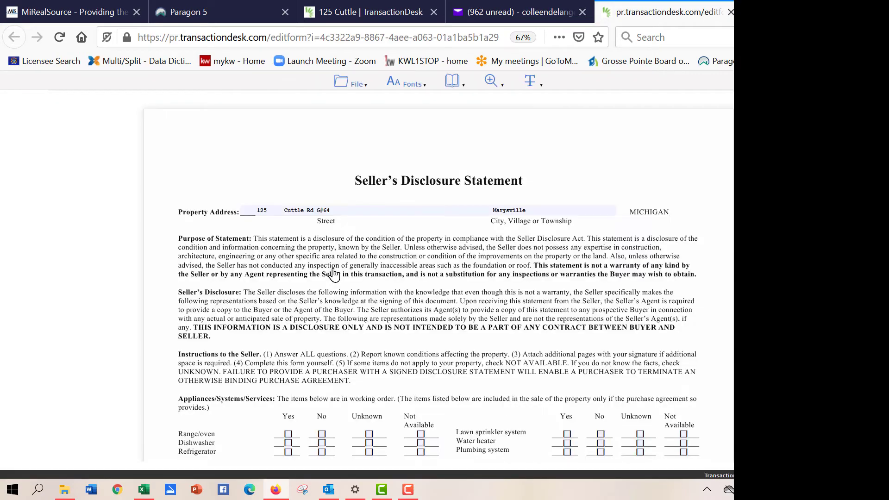
# Mark Range/oven as Yes and Dishwasher as No in the Appliances/Systems/Services section
pyautogui.click(288, 433)
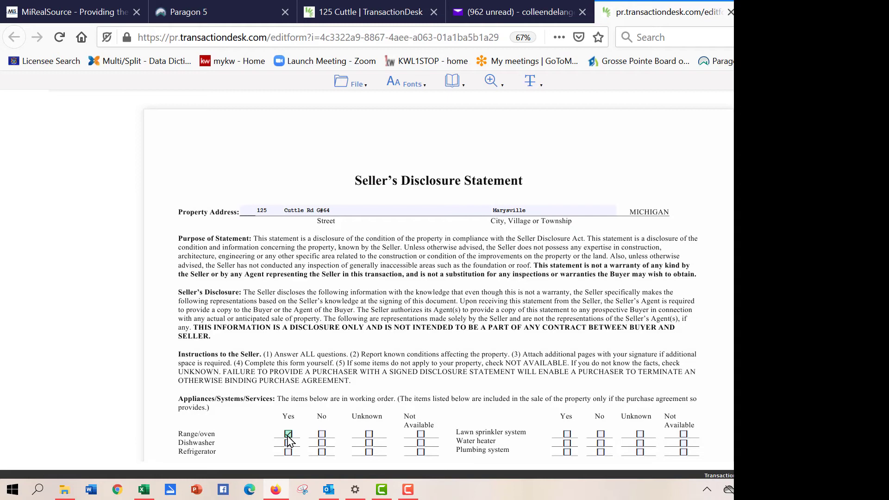
pyautogui.click(322, 442)
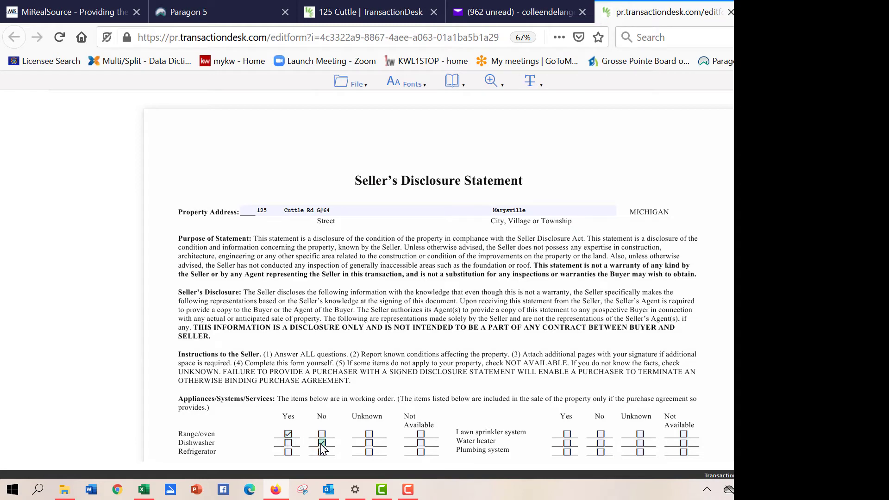
pyautogui.click(369, 443)
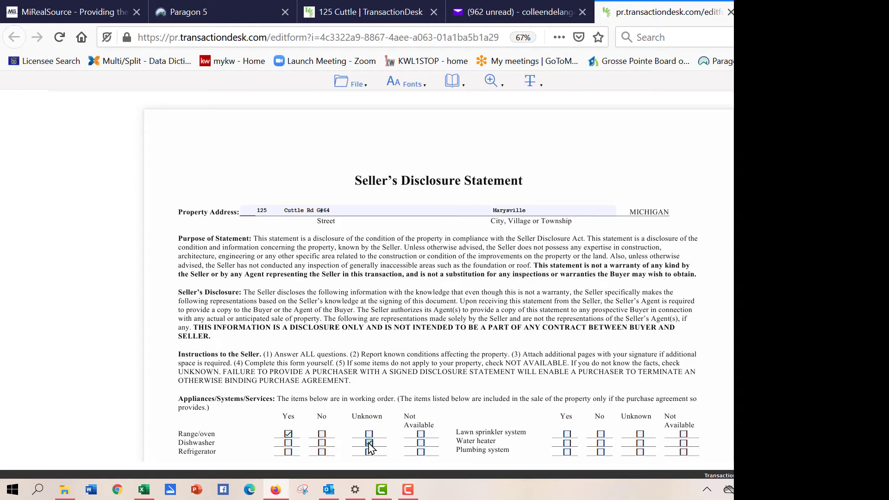
pyautogui.click(321, 443)
# Enter "duewhfwuqehfjekfhkjje" as the explanation under Environmental problems on the form's second page
pyautogui.scroll(-5, 438, 277)
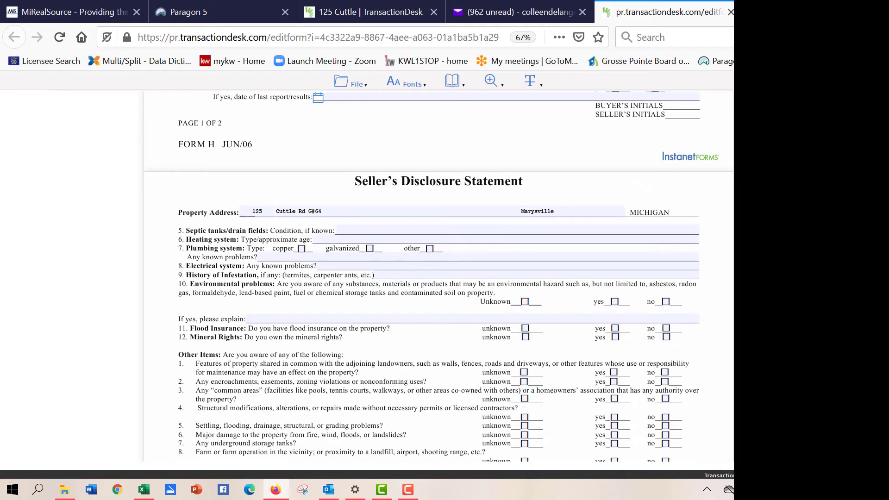
pyautogui.click(359, 318)
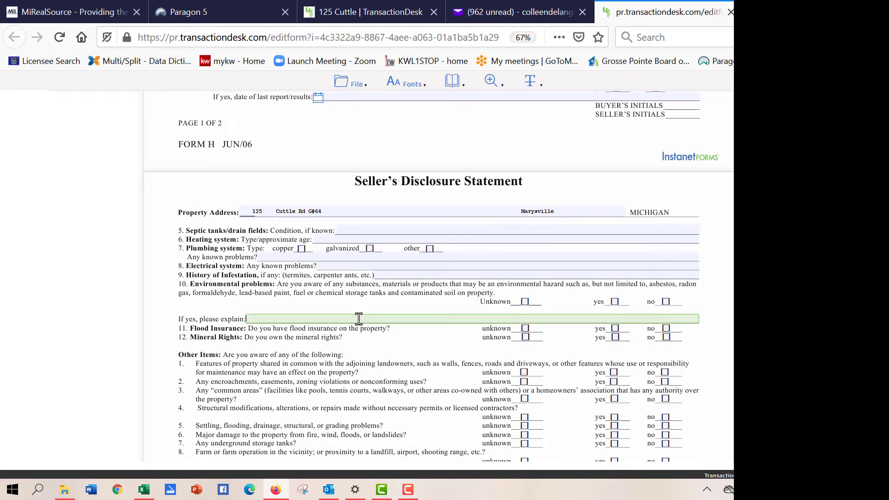
pyautogui.write('duewhfwuqehfjekfhkjje')
# Save the edited Seller's Disclosure Statement
pyautogui.click(505, 87)
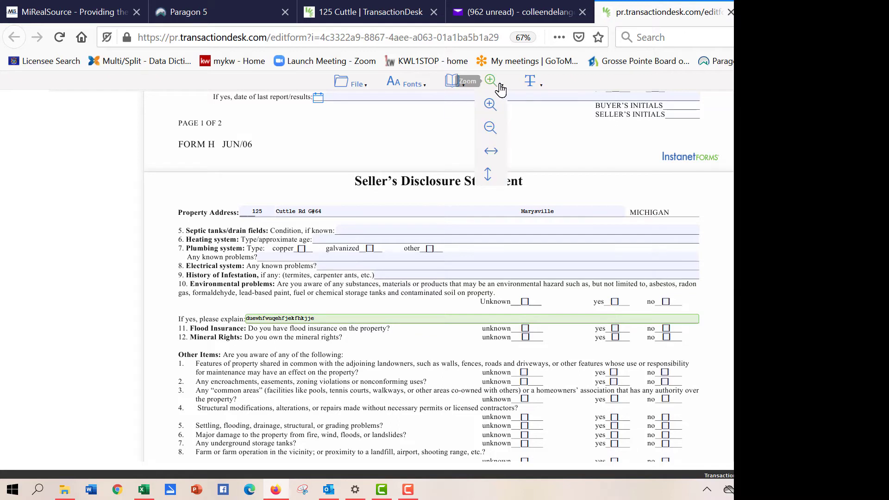
pyautogui.click(350, 88)
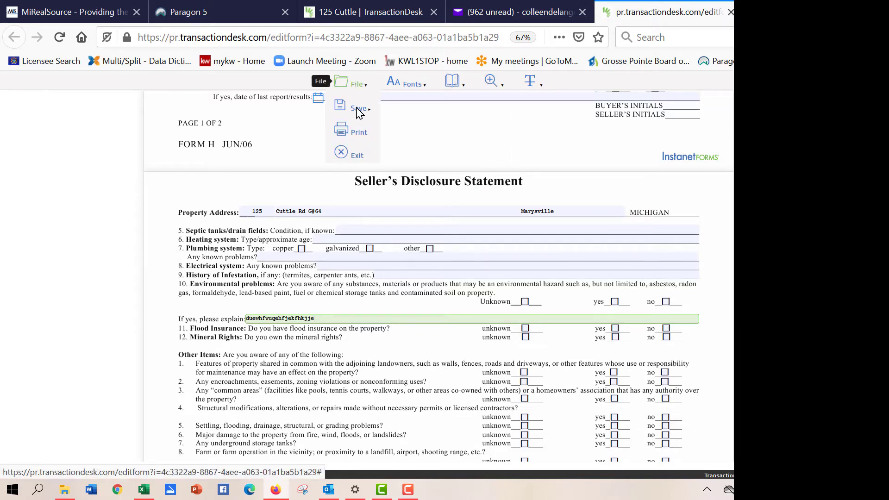
pyautogui.moveTo(356, 116)
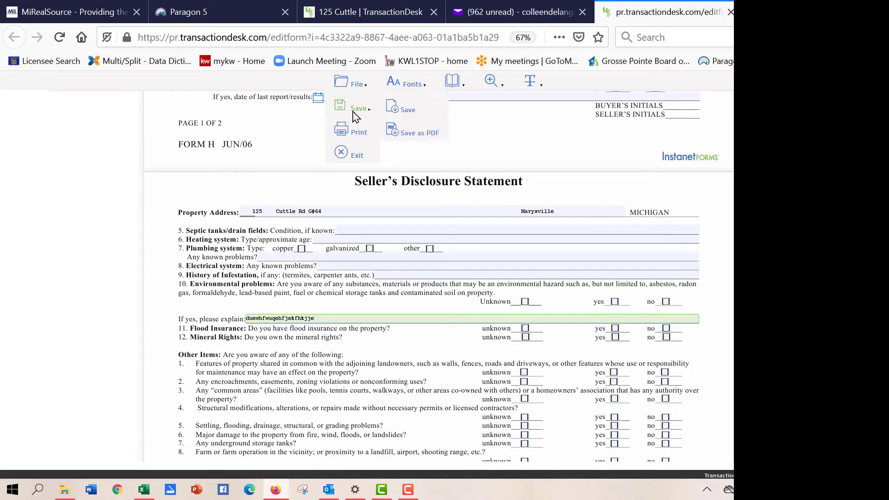
pyautogui.click(356, 116)
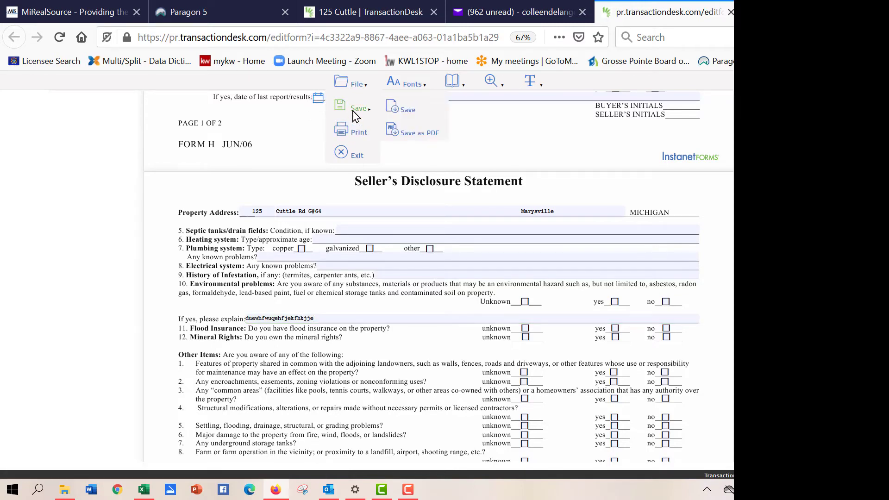